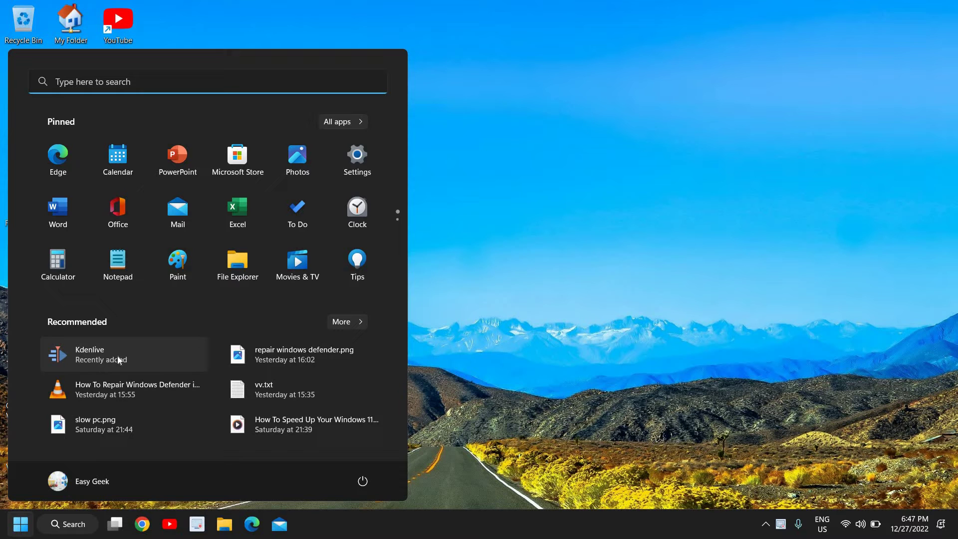
- Launch Kdenlive from the Windows 11 Start menu's Recommended list
{"action": "left_click", "coordinate": [118, 355]}
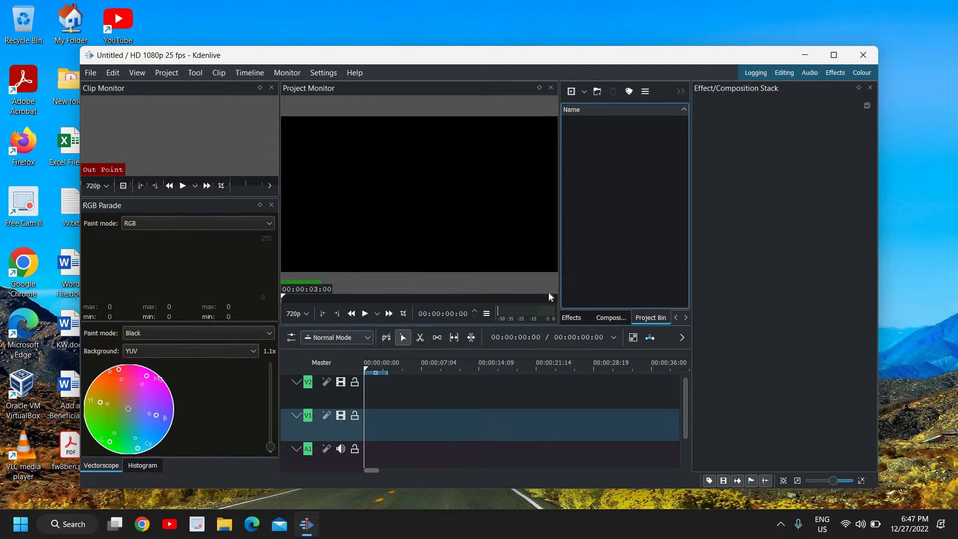
- Maximize the Kdenlive window and bring up the Project menu
{"action": "left_click", "coordinate": [840, 59]}
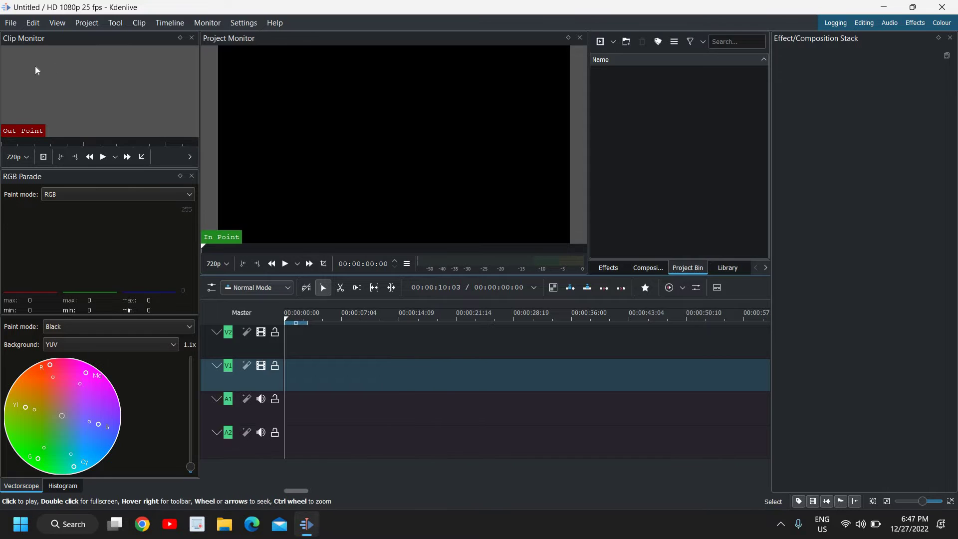
{"action": "left_click", "coordinate": [86, 25]}
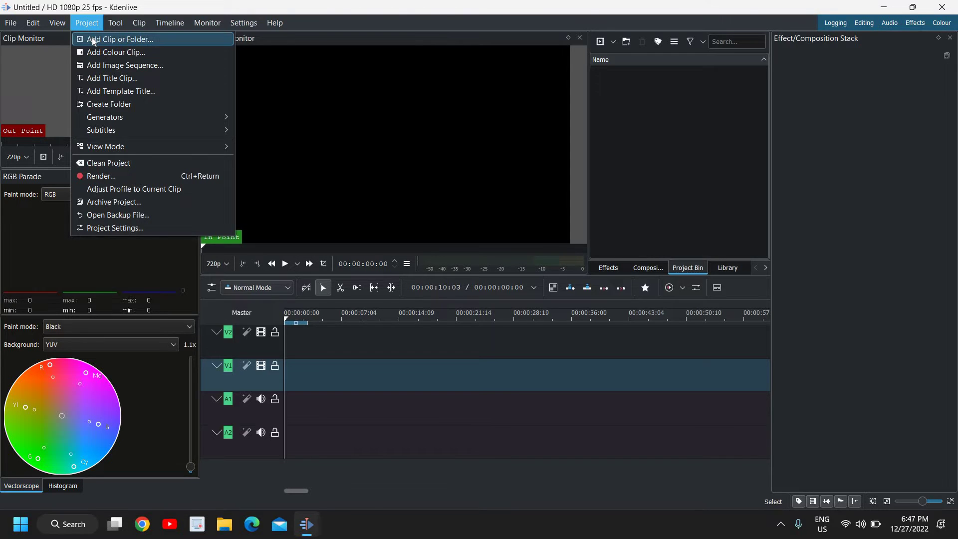
- Add 'How To Fix laptop screen flickering.wmv' from Documents to the project bin
{"action": "left_click", "coordinate": [92, 39]}
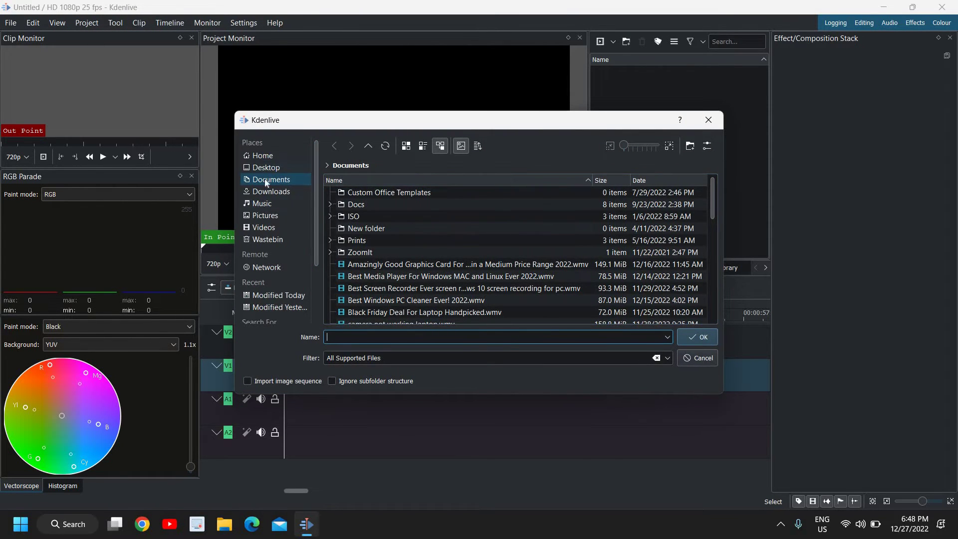
{"action": "left_click", "coordinate": [275, 191]}
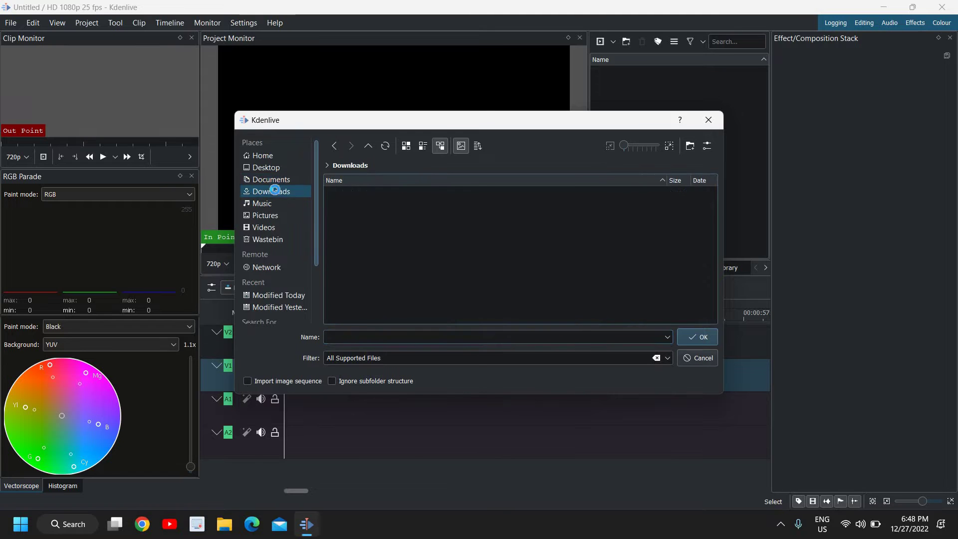
{"action": "left_click", "coordinate": [274, 180]}
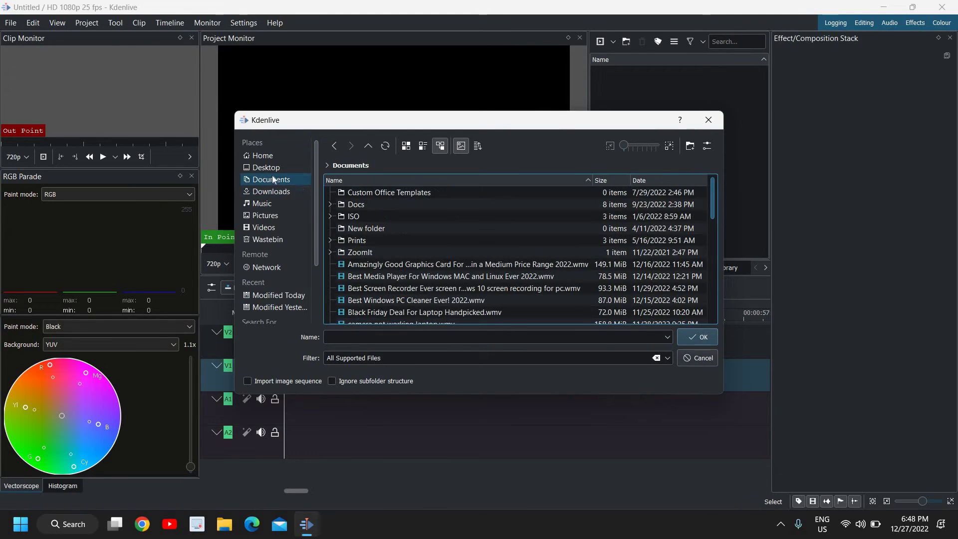
{"action": "left_click", "coordinate": [391, 301]}
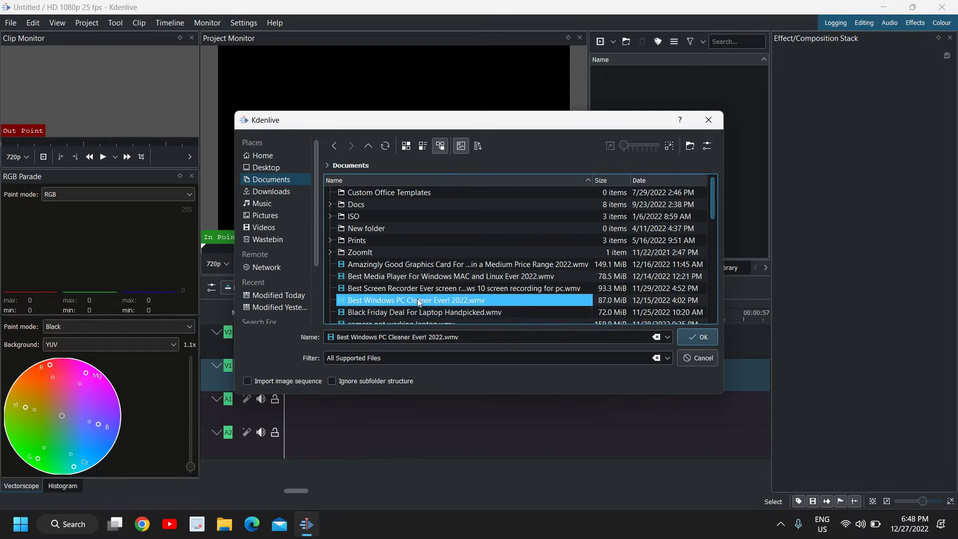
{"action": "scroll", "coordinate": [420, 295], "scroll_direction": "down", "scroll_amount": 4}
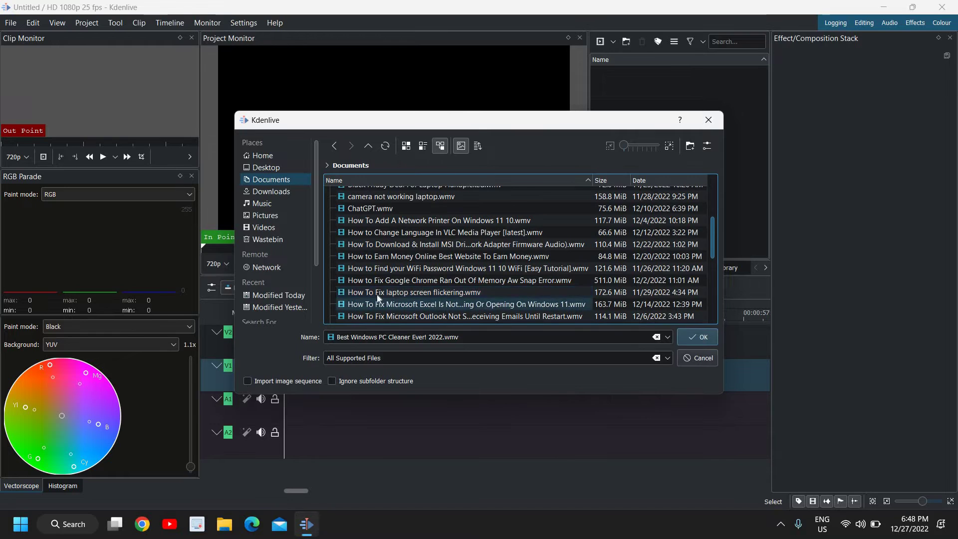
{"action": "left_click", "coordinate": [415, 294]}
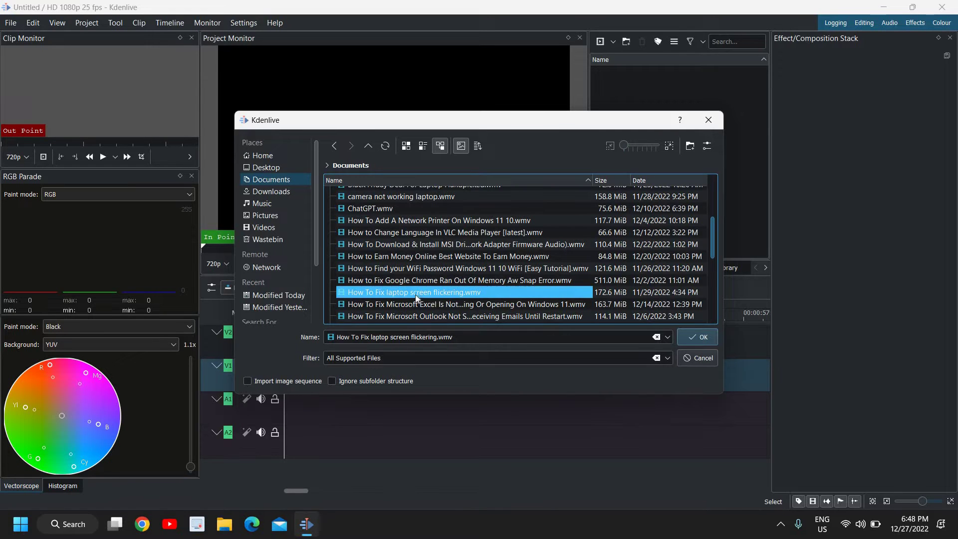
{"action": "left_click", "coordinate": [701, 338]}
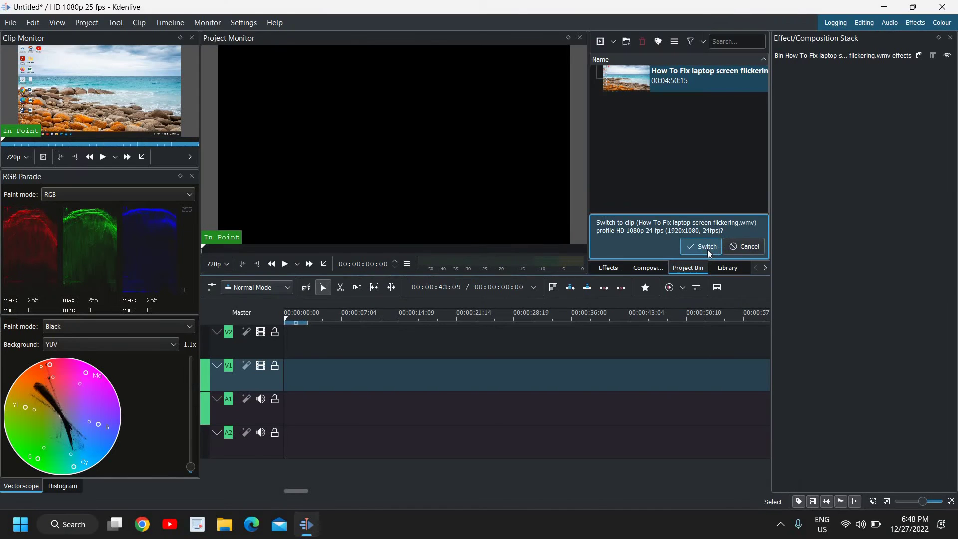
- Switch the project profile to the clip's HD 1080p 24 fps
{"action": "left_click", "coordinate": [740, 256]}
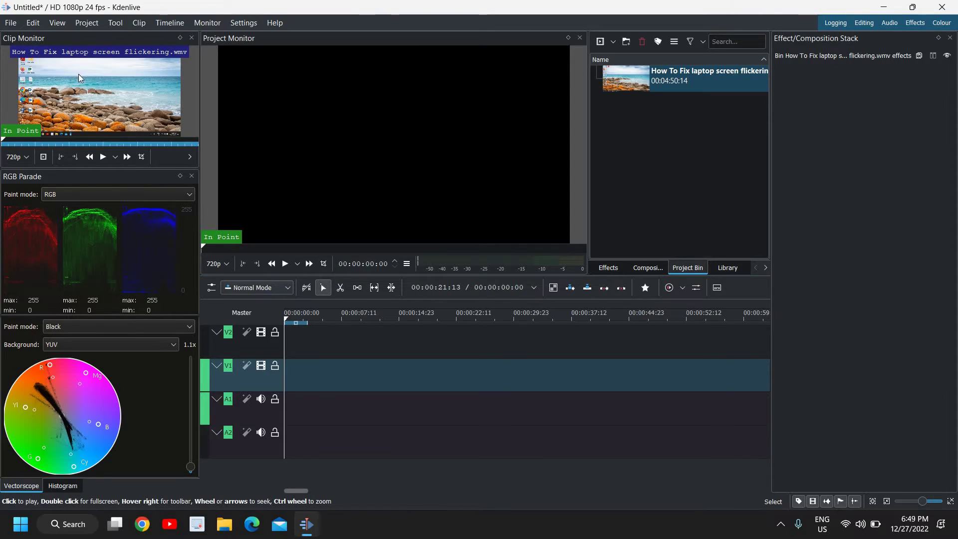
- Place the flickering clip at the timeline start, video on V1 and audio on A1
{"action": "left_click_drag", "start_coordinate": [80, 76], "coordinate": [279, 382]}
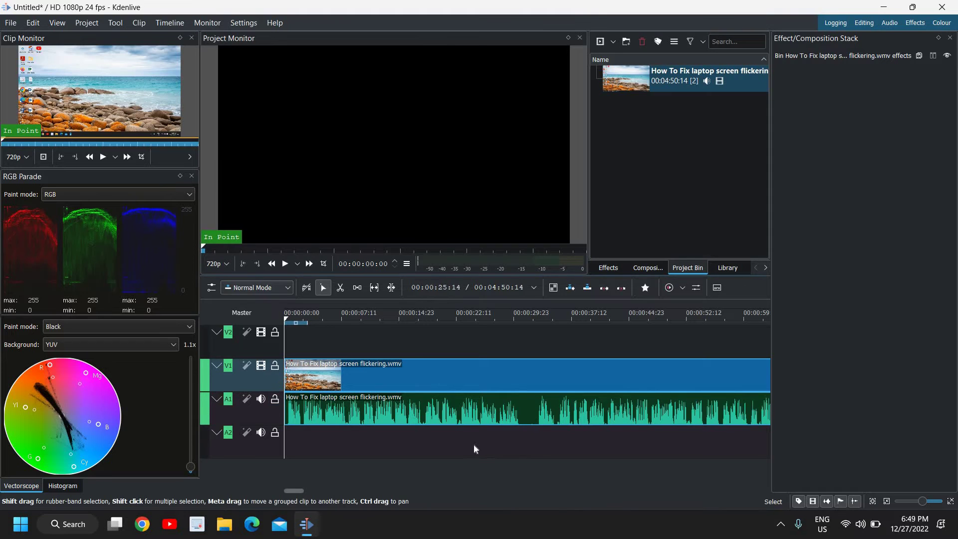
{"action": "left_click", "coordinate": [227, 384]}
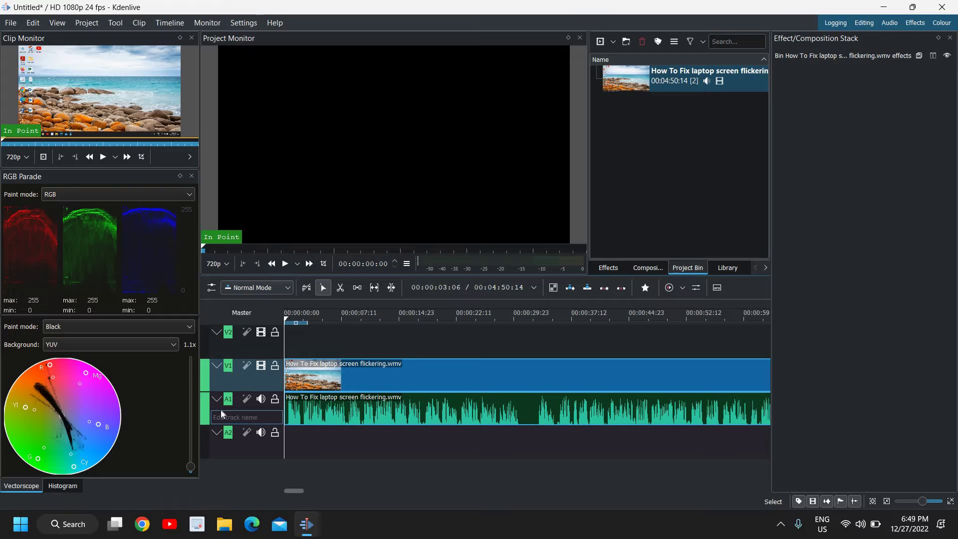
{"action": "right_click", "coordinate": [415, 375]}
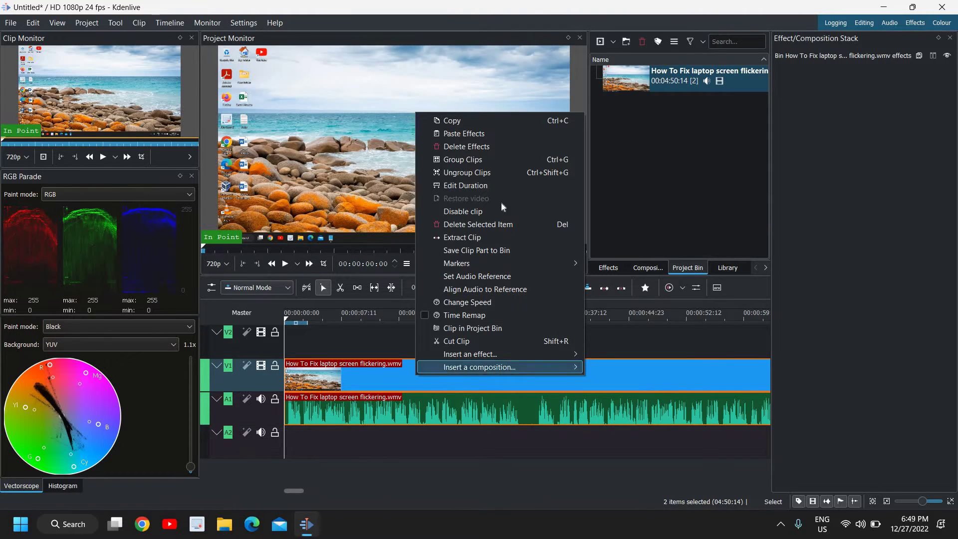
{"action": "left_click", "coordinate": [445, 175]}
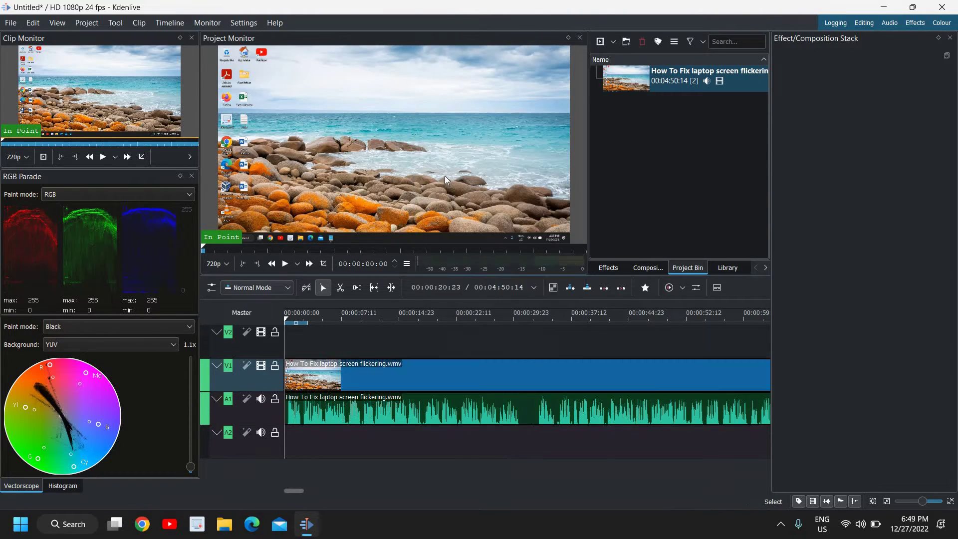
{"action": "left_click_drag", "start_coordinate": [411, 409], "coordinate": [549, 414]}
{"action": "right_click", "coordinate": [548, 416]}
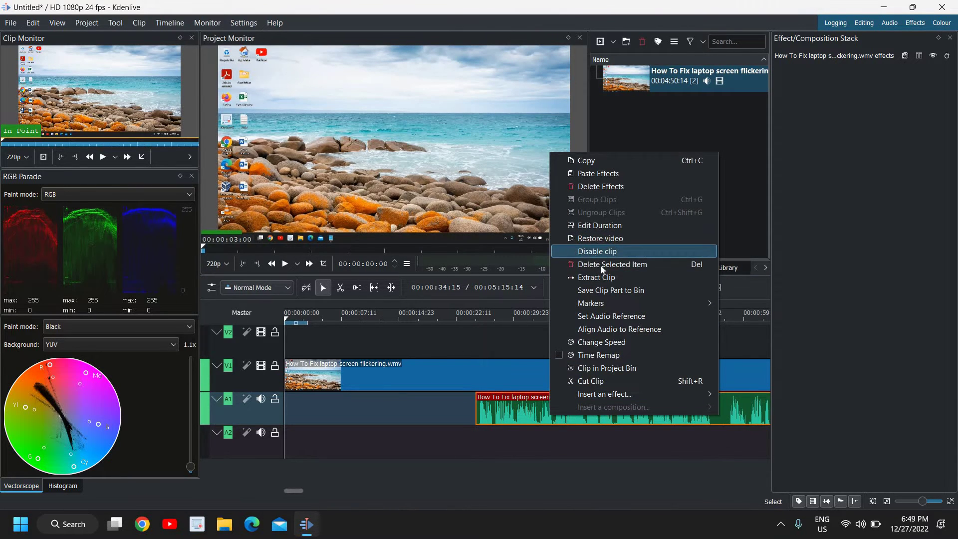
{"action": "left_click", "coordinate": [523, 415]}
{"action": "left_click_drag", "start_coordinate": [523, 415], "coordinate": [324, 414]}
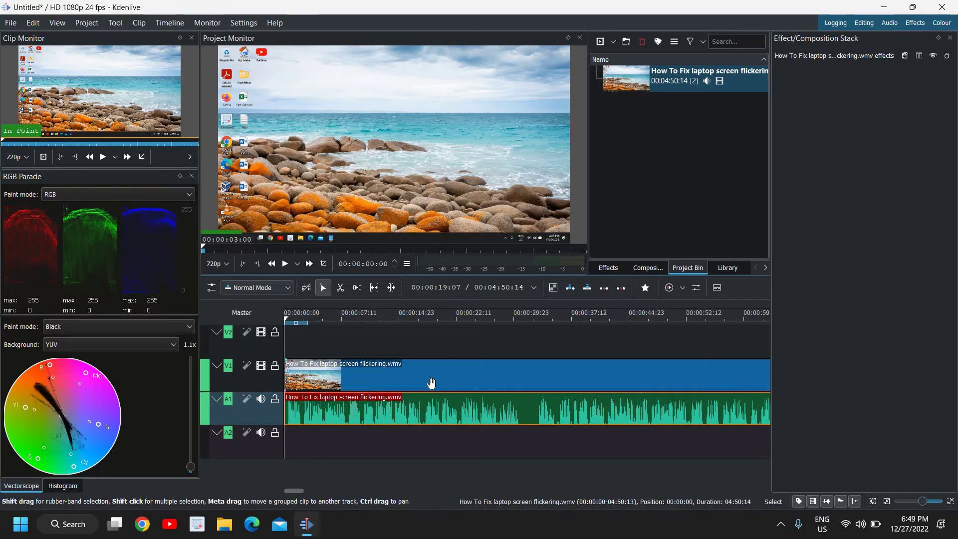
{"action": "key", "text": "ctrl+z"}
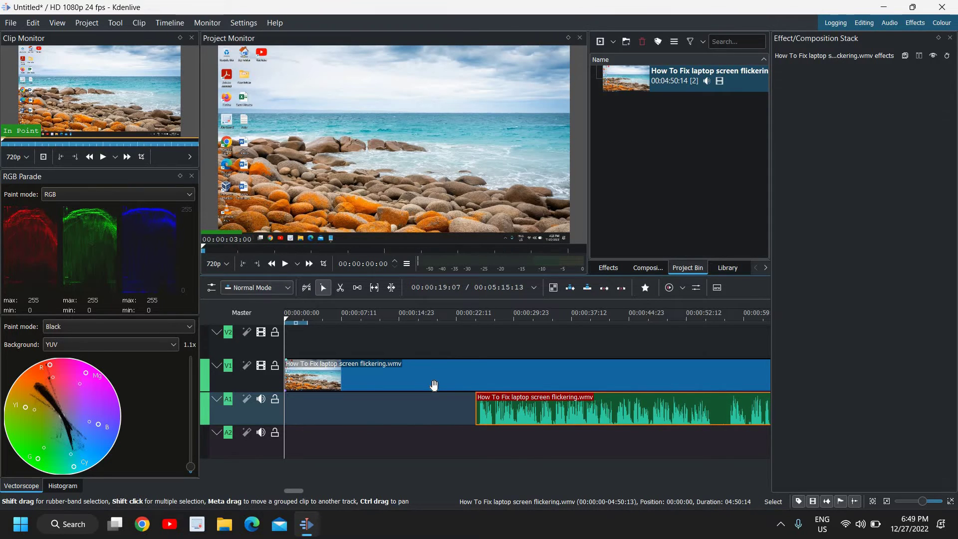
{"action": "key", "text": "ctrl+z"}
{"action": "key", "text": "ctrl+z"}
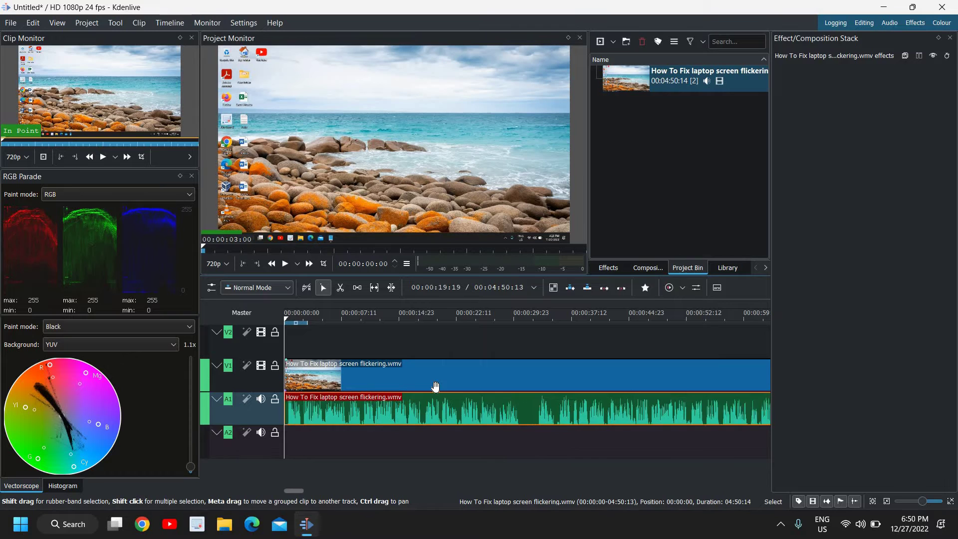
{"action": "left_click", "coordinate": [524, 442]}
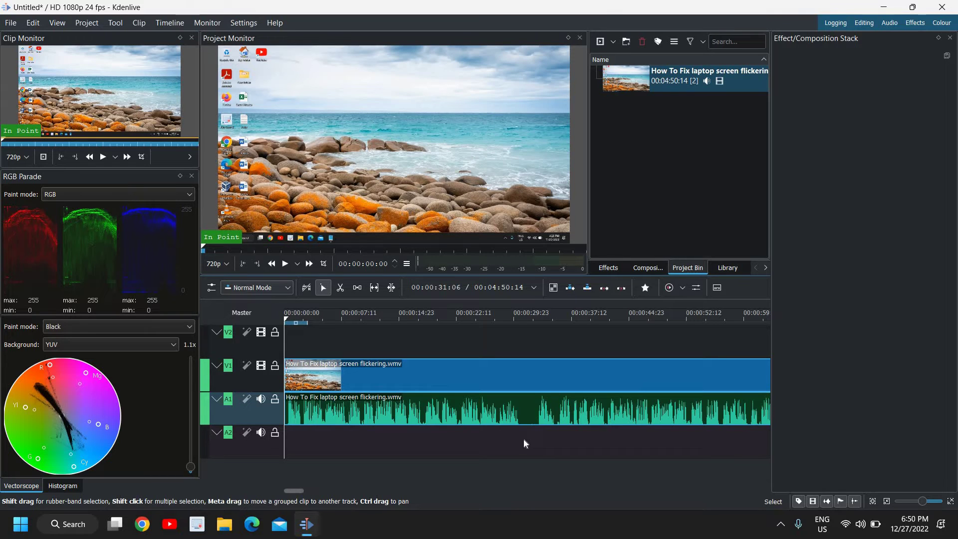
- Play the clip's opening and pause at about 00:00:10:19
{"action": "left_click", "coordinate": [285, 263]}
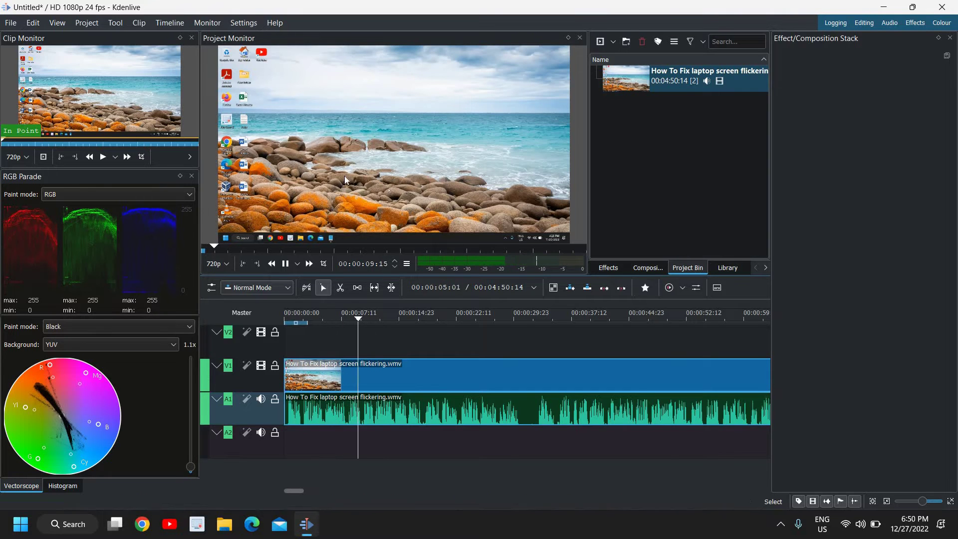
{"action": "left_click", "coordinate": [317, 182]}
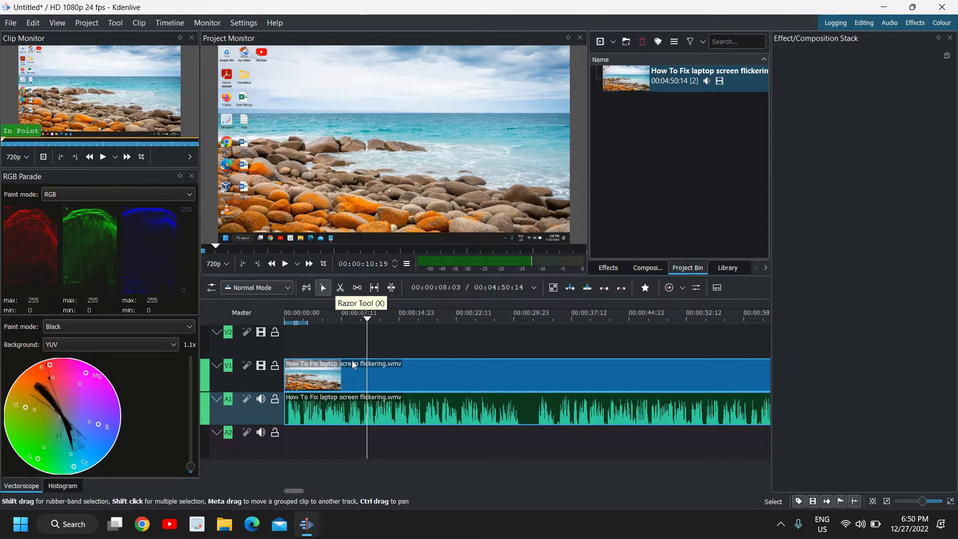
- Cut the clip twice a few seconds in with the Razor tool and select the middle piece
{"action": "left_click", "coordinate": [300, 378]}
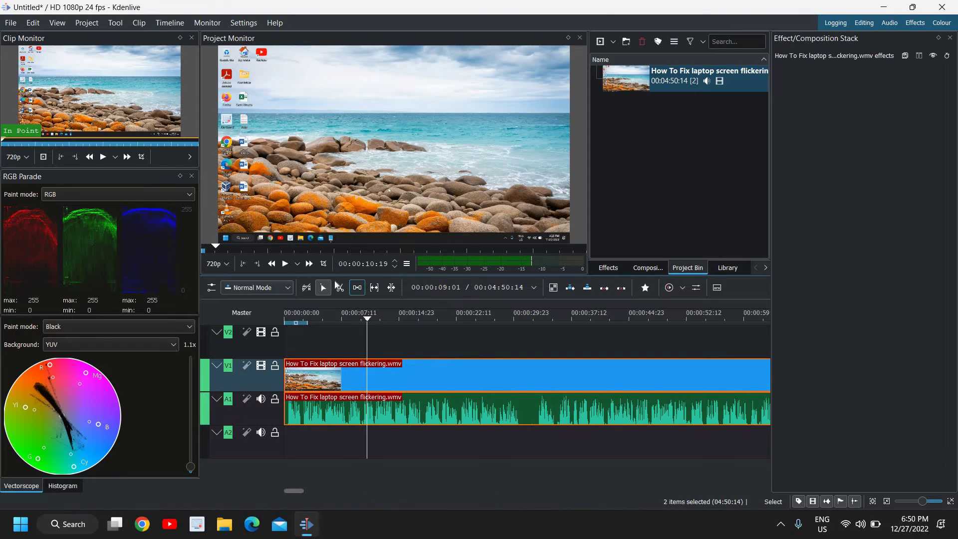
{"action": "left_click", "coordinate": [340, 289]}
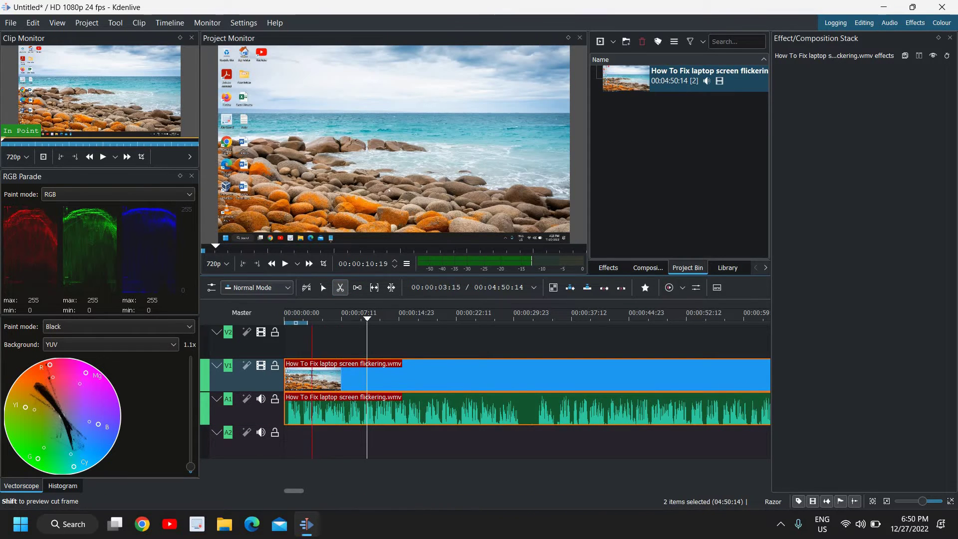
{"action": "left_click", "coordinate": [309, 374]}
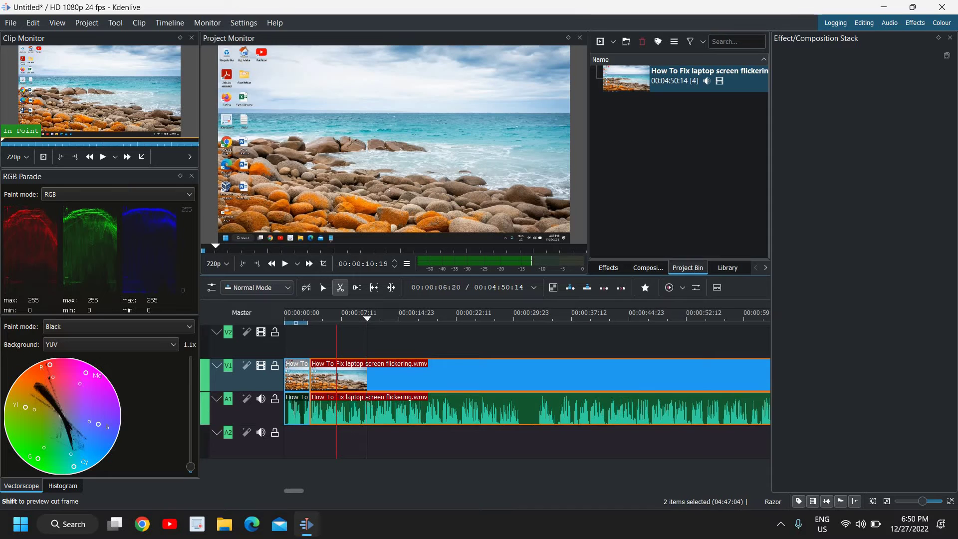
{"action": "left_click", "coordinate": [336, 377]}
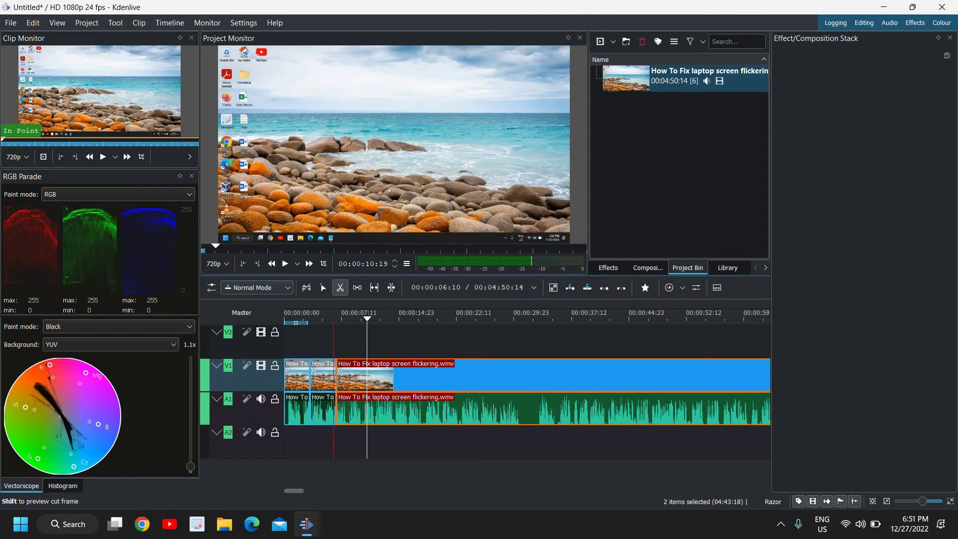
{"action": "key", "text": "s"}
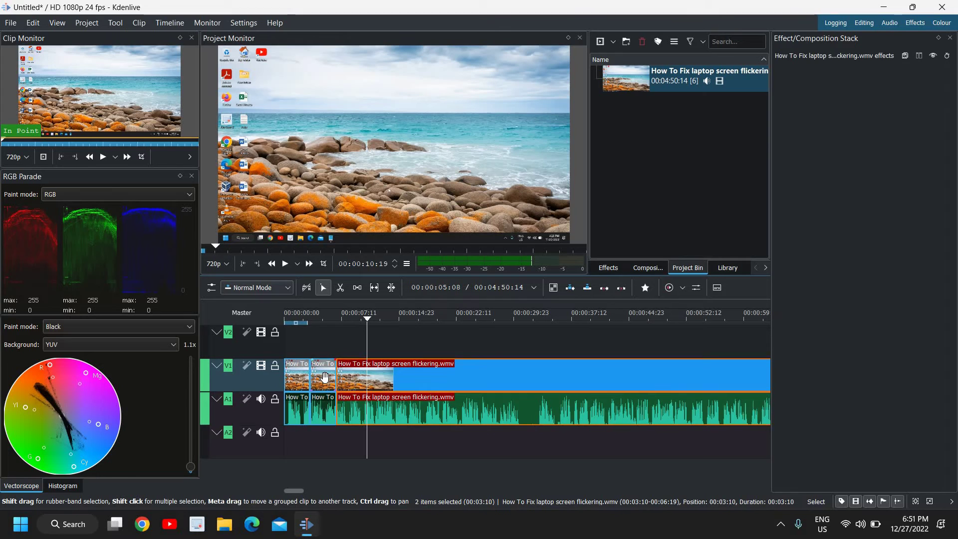
{"action": "left_click", "coordinate": [325, 378]}
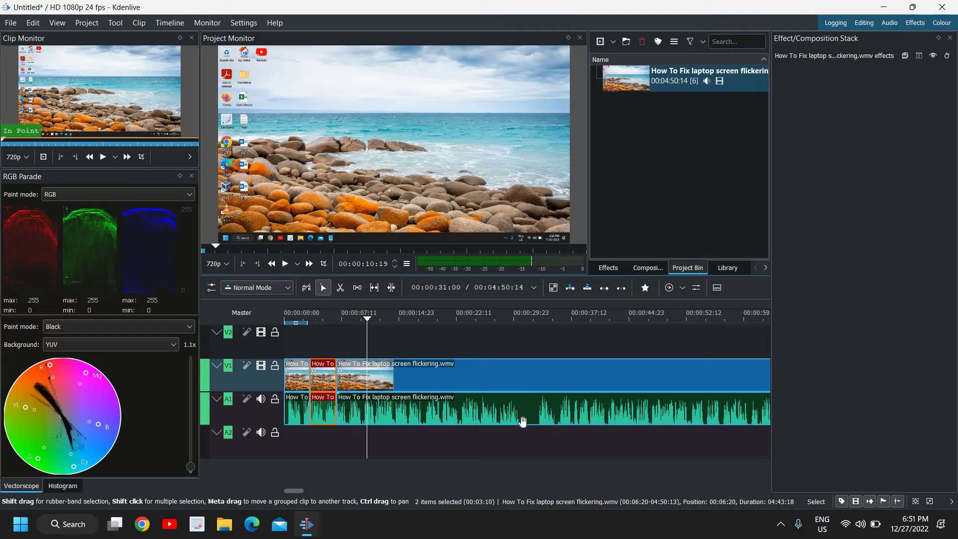
- Cut the clip twice near 00:00:30 and select the 00:02:18 piece between the cuts
{"action": "left_click", "coordinate": [341, 288]}
{"action": "left_click", "coordinate": [521, 392]}
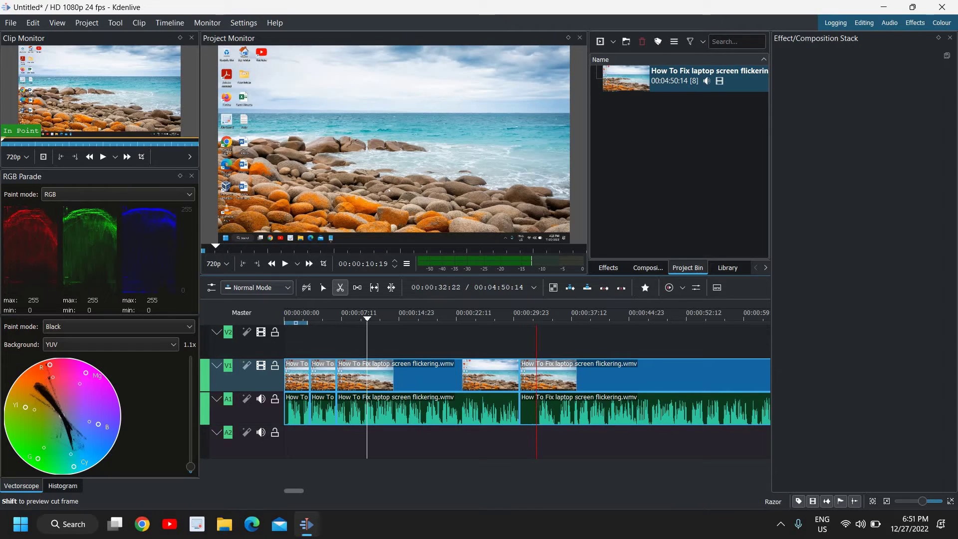
{"action": "left_click", "coordinate": [539, 392]}
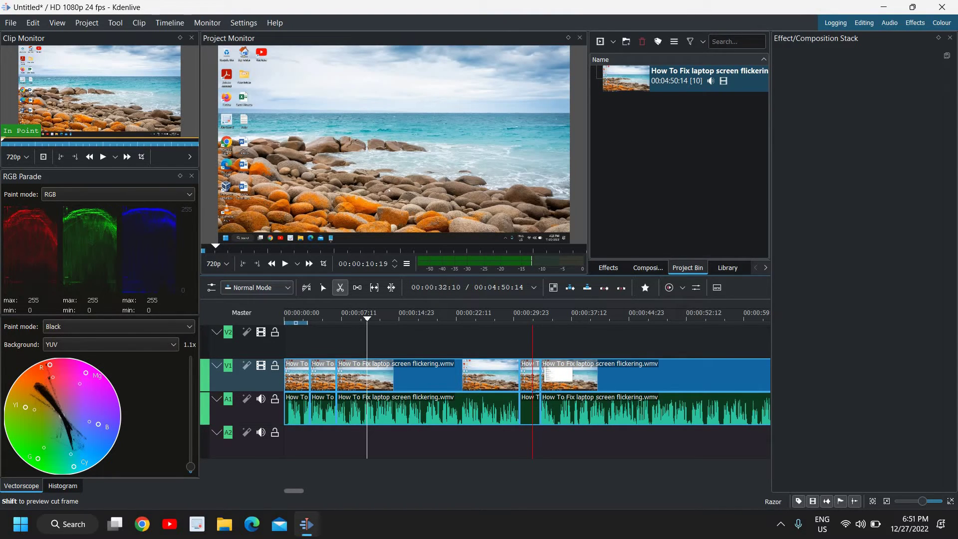
{"action": "key", "text": "s"}
{"action": "left_click", "coordinate": [532, 378]}
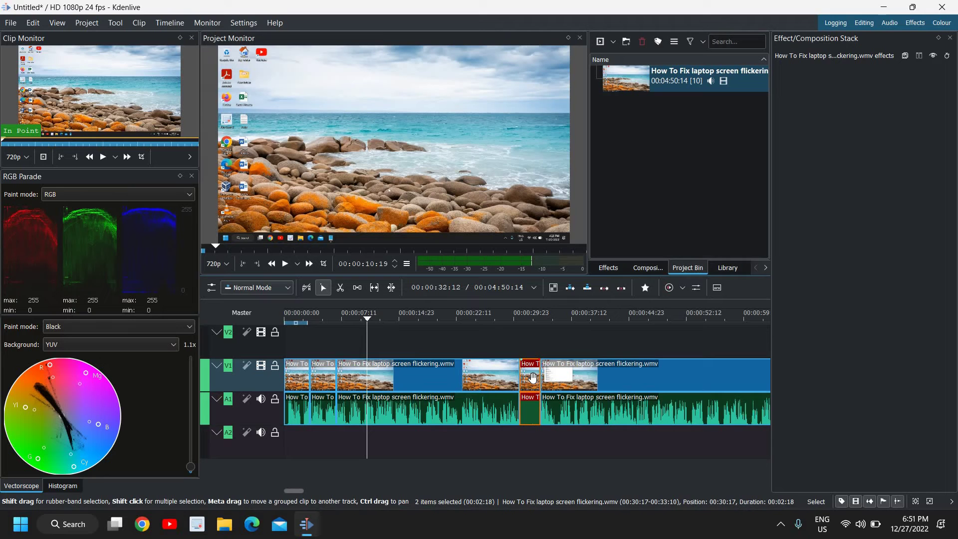
{"action": "right_click", "coordinate": [533, 378]}
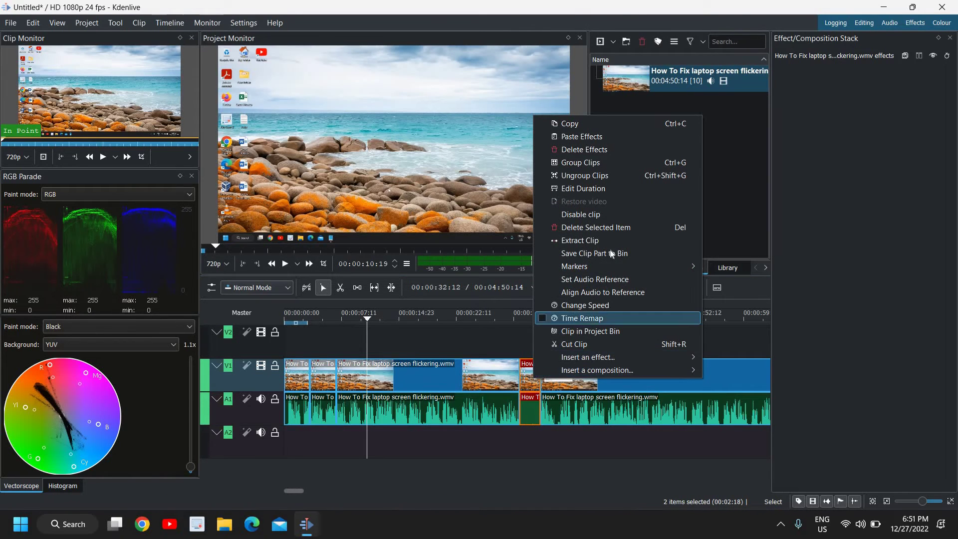
{"action": "left_click", "coordinate": [587, 227]}
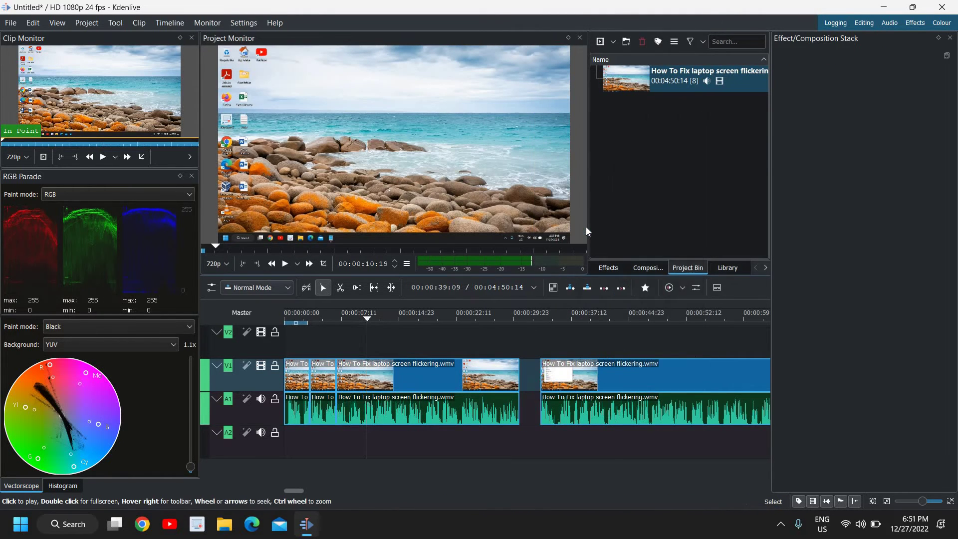
{"action": "right_click", "coordinate": [528, 369]}
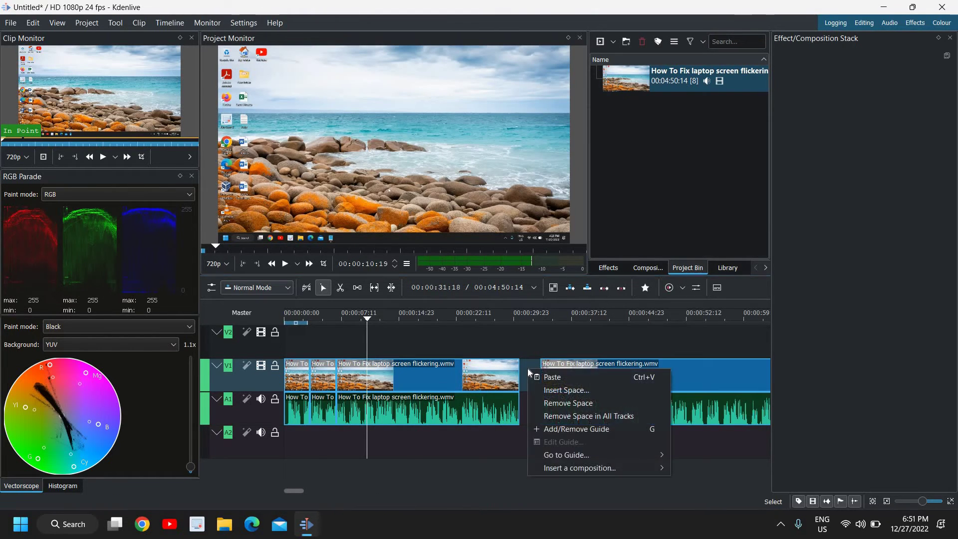
{"action": "left_click", "coordinate": [573, 404]}
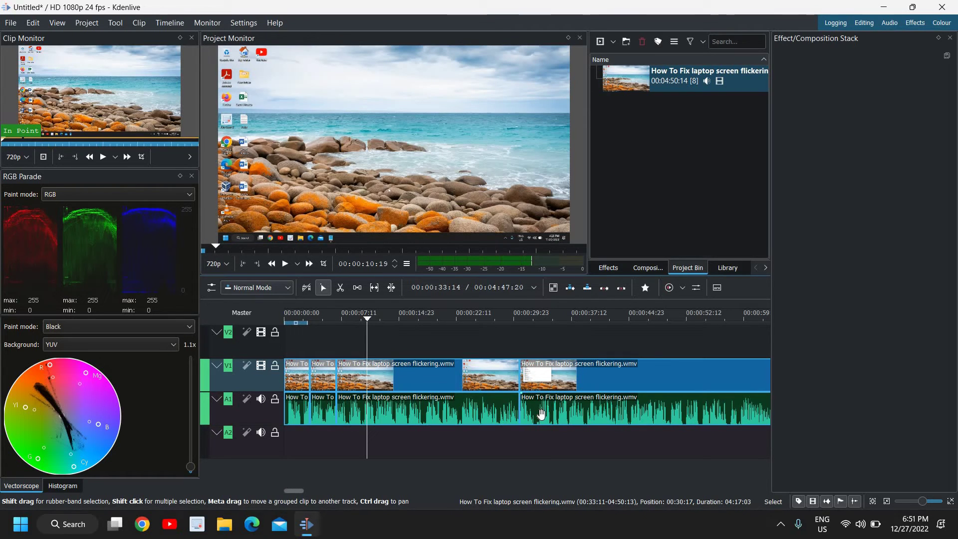
{"action": "key", "text": "ctrl+z"}
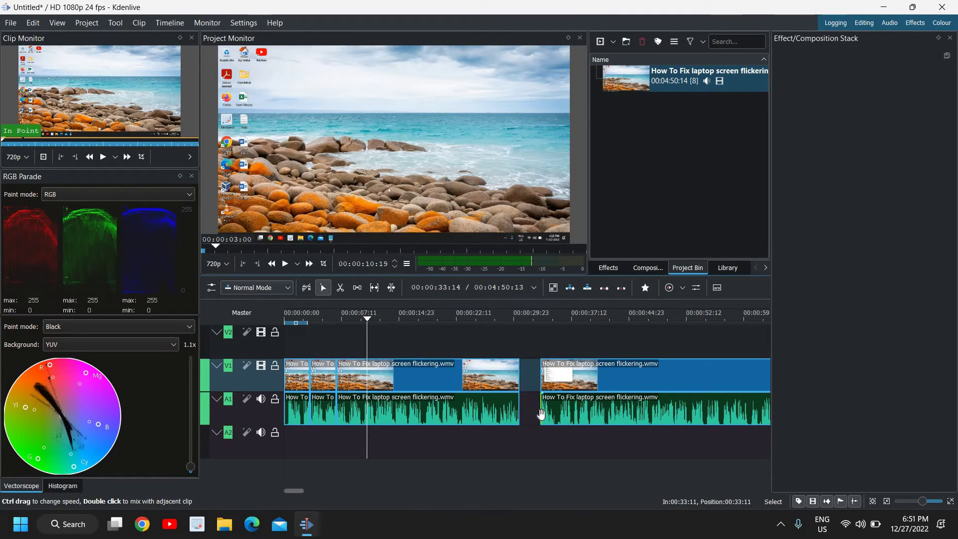
{"action": "key", "text": "ctrl+z"}
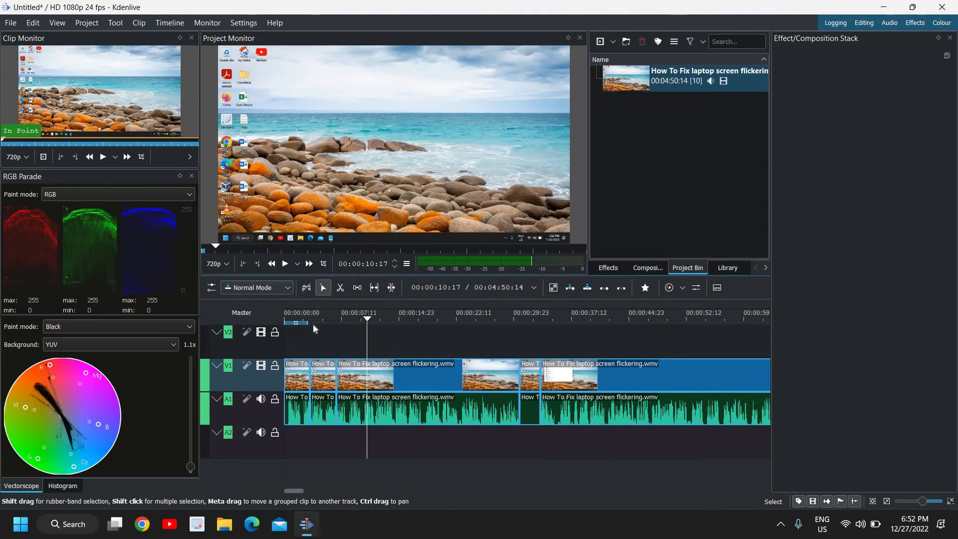
- Add fade-ins to the first two V1 video pieces at the timeline start
{"action": "left_click_drag", "start_coordinate": [340, 325], "coordinate": [247, 333]}
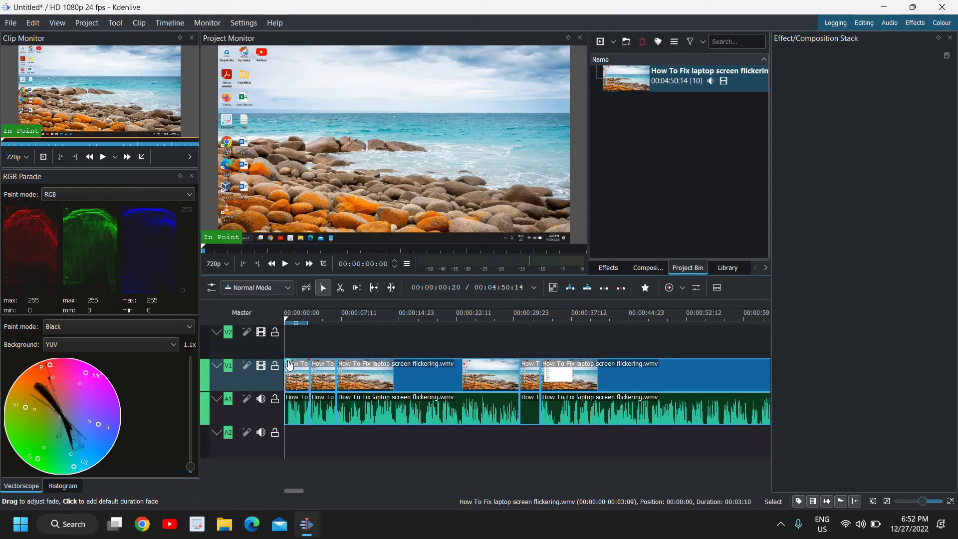
{"action": "left_click_drag", "start_coordinate": [289, 365], "coordinate": [306, 366]}
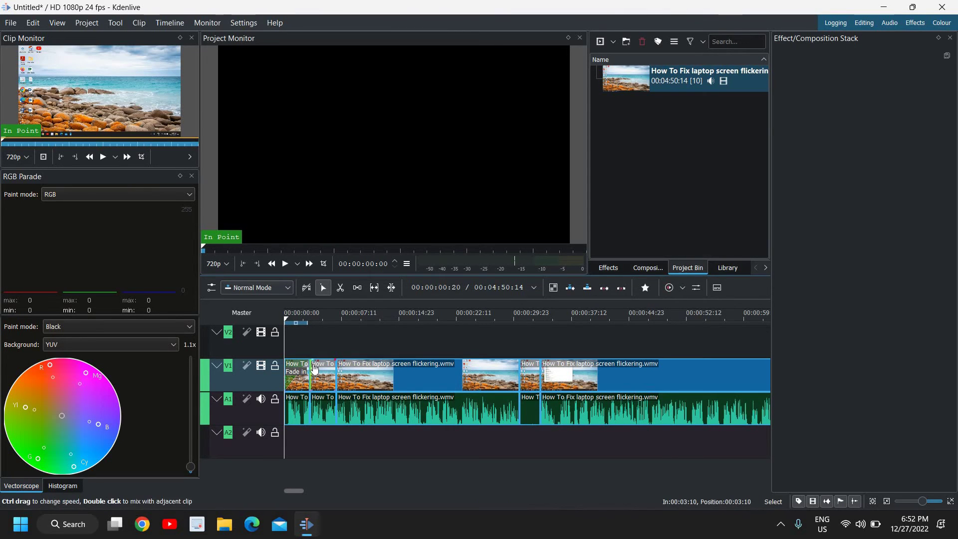
{"action": "left_click", "coordinate": [318, 365]}
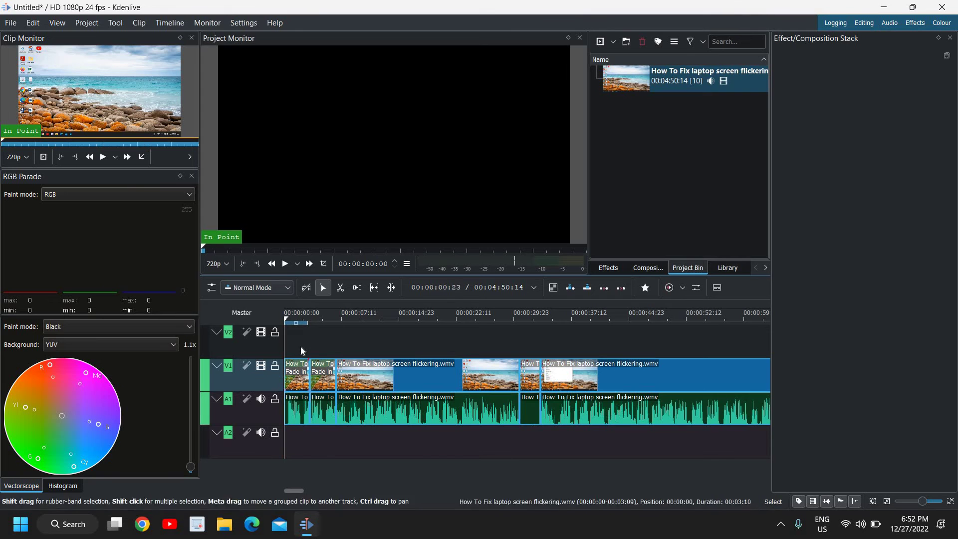
- Play the opening to preview the video fading up from black
{"action": "left_click", "coordinate": [289, 336]}
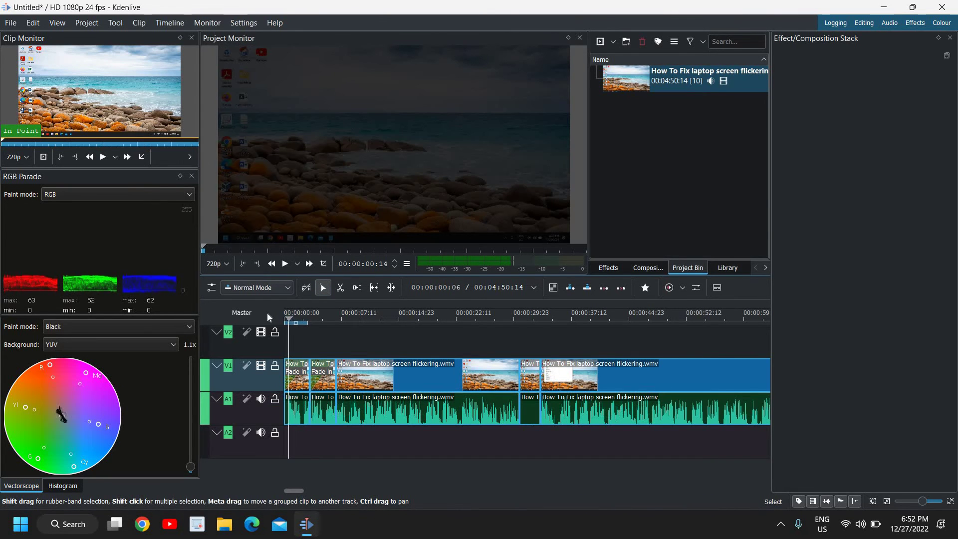
{"action": "key", "text": "Home"}
{"action": "left_click", "coordinate": [284, 264]}
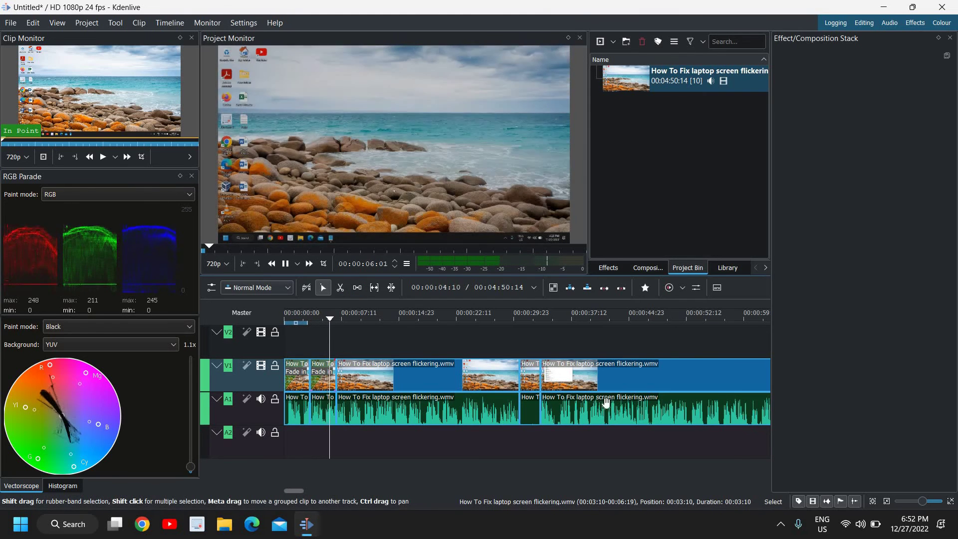
- Give the last A1 audio piece a 00:05:13 fade-out and play the ending to check it
{"action": "left_click", "coordinate": [396, 160]}
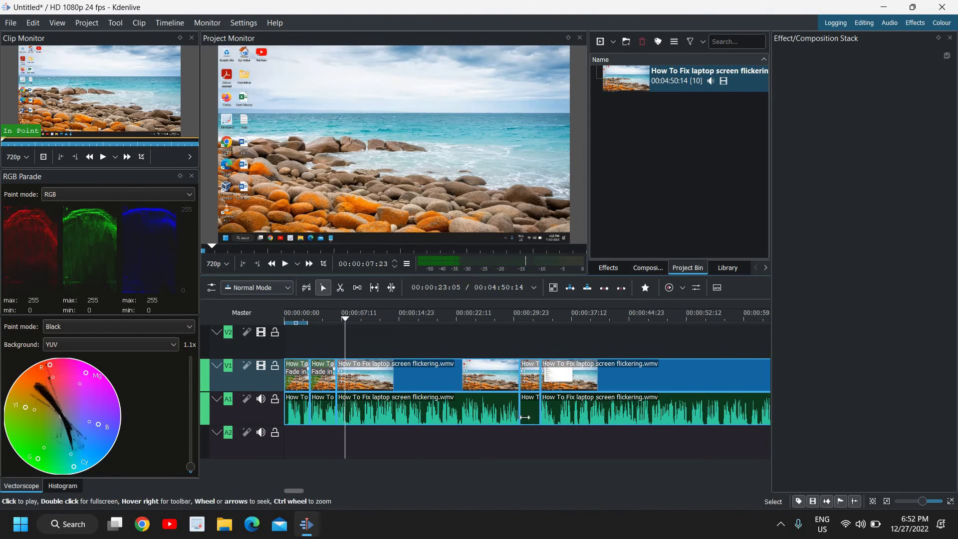
{"action": "scroll", "coordinate": [624, 419], "scroll_direction": "right", "scroll_amount": 5}
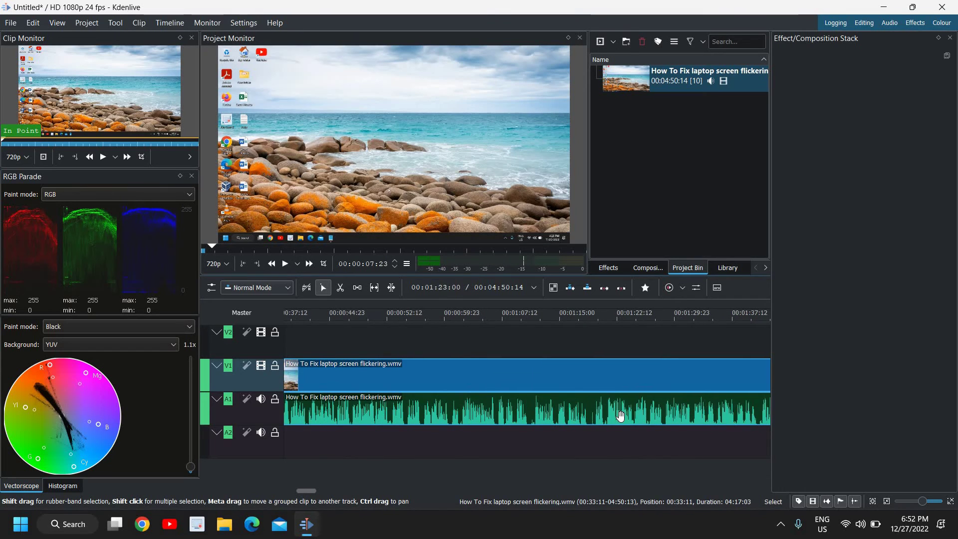
{"action": "scroll", "coordinate": [620, 416], "scroll_direction": "right", "scroll_amount": 8}
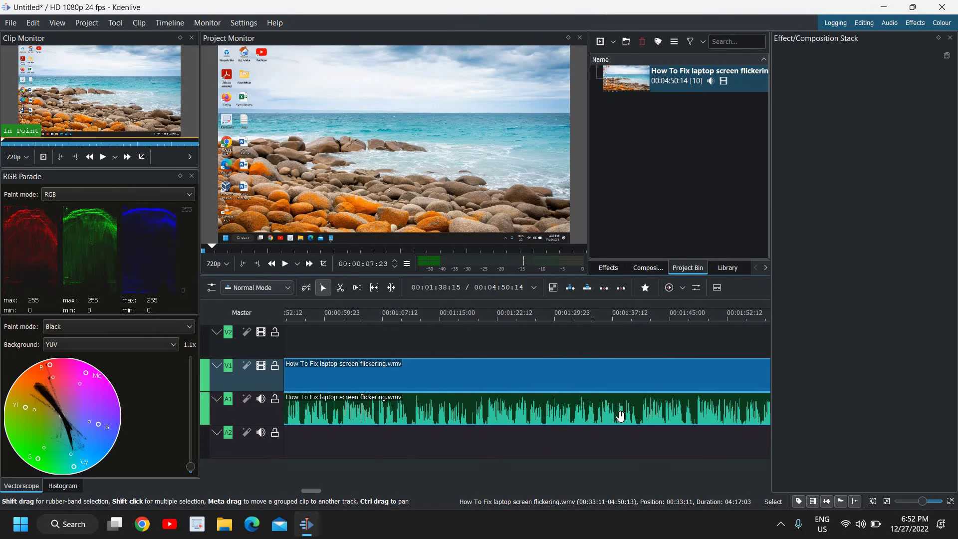
{"action": "scroll", "coordinate": [620, 415], "scroll_direction": "right", "scroll_amount": 14}
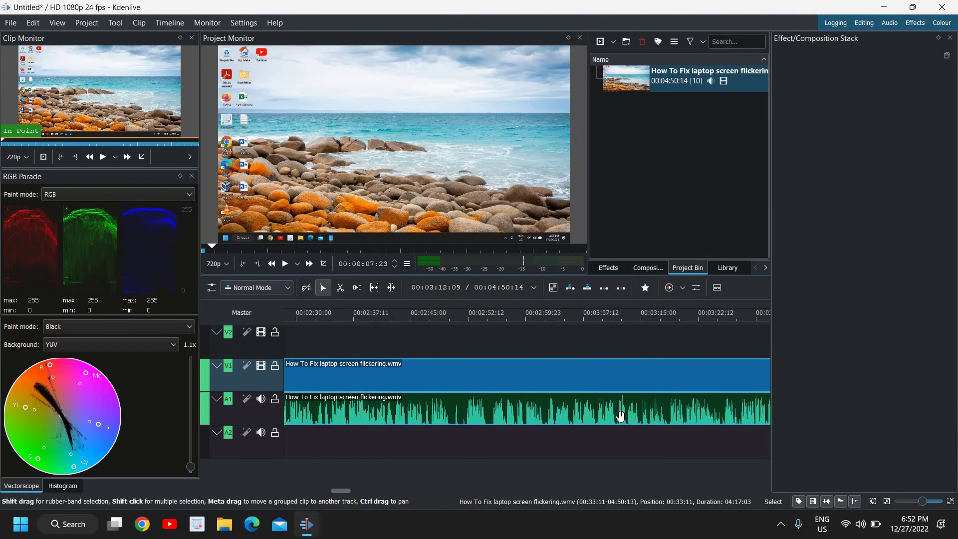
{"action": "scroll", "coordinate": [620, 416], "scroll_direction": "right", "scroll_amount": 2}
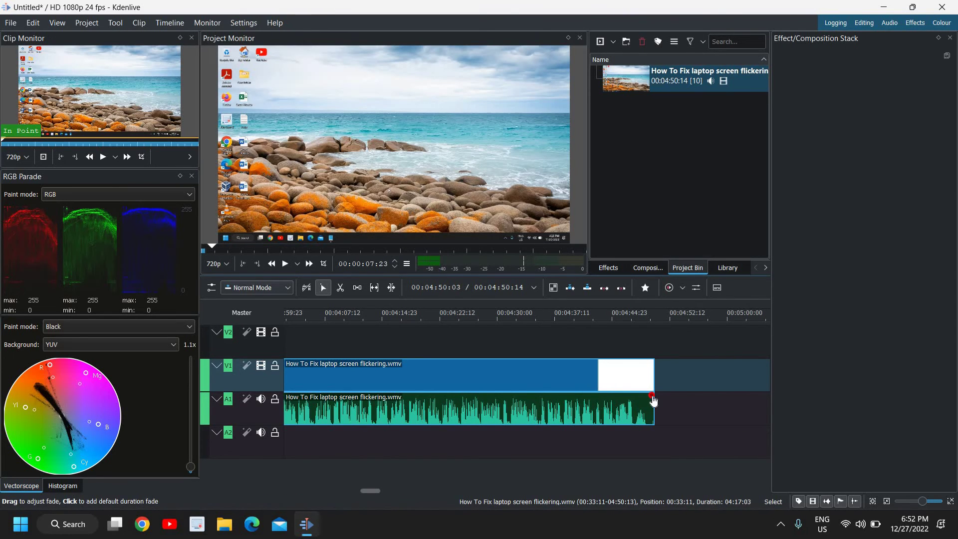
{"action": "left_click_drag", "start_coordinate": [653, 401], "coordinate": [613, 401]}
{"action": "left_click", "coordinate": [599, 345]}
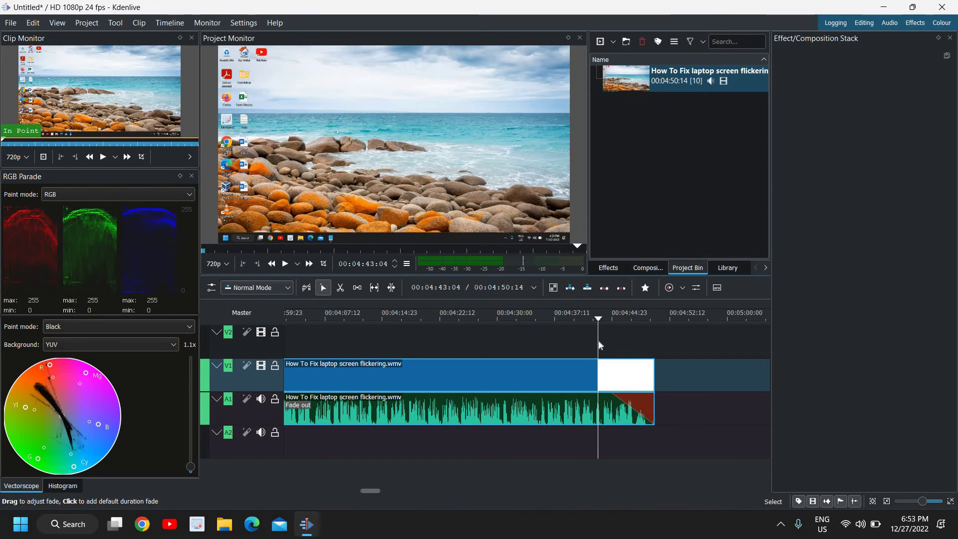
{"action": "left_click", "coordinate": [284, 264]}
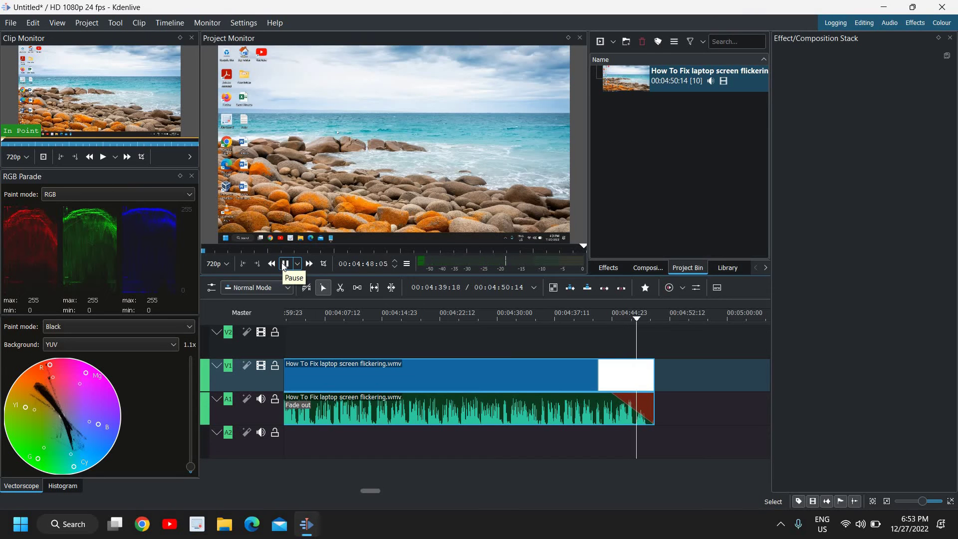
- Fade out the last V1 piece over 00:00:06:21, preview the ending, then toggle V1's lock on and off
{"action": "left_click", "coordinate": [650, 367]}
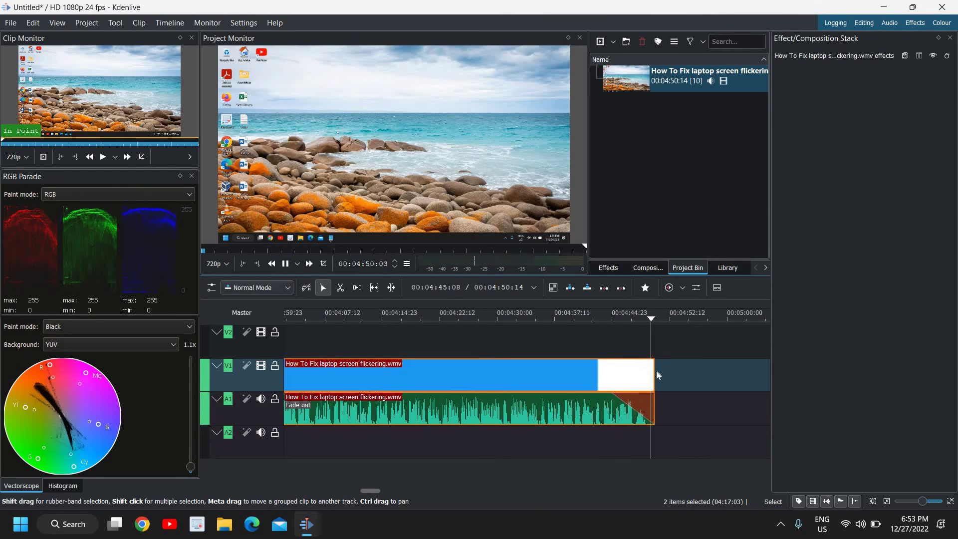
{"action": "left_click_drag", "start_coordinate": [650, 366], "coordinate": [588, 375]}
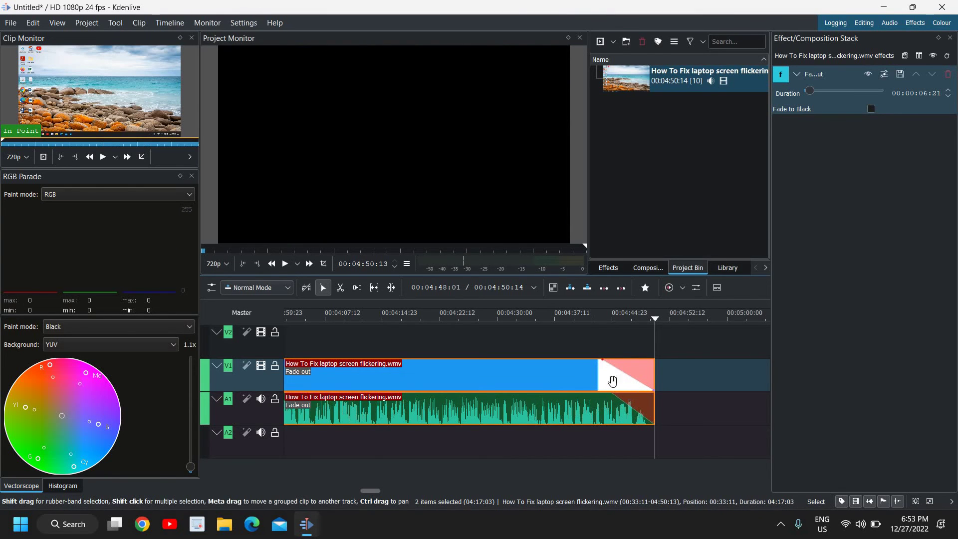
{"action": "left_click_drag", "start_coordinate": [633, 329], "coordinate": [598, 349]}
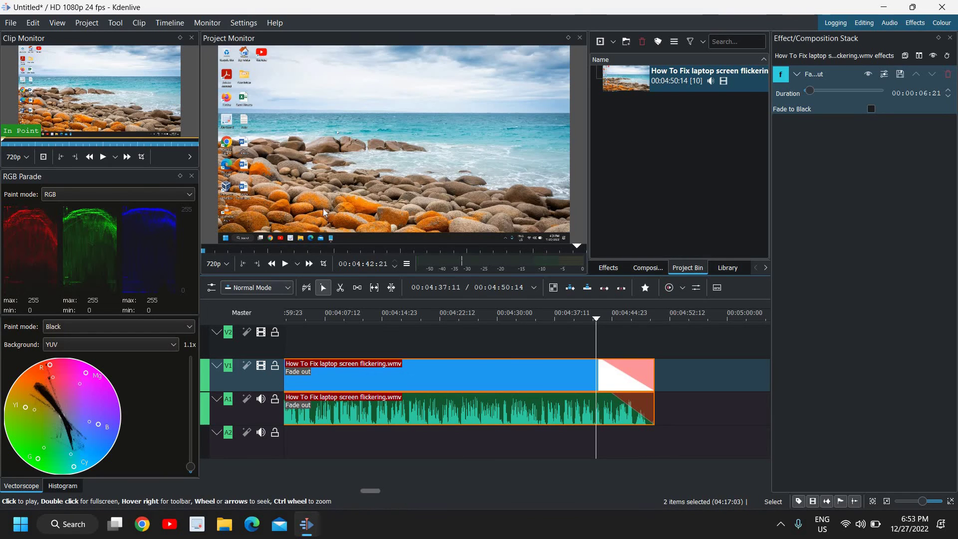
{"action": "left_click", "coordinate": [325, 188]}
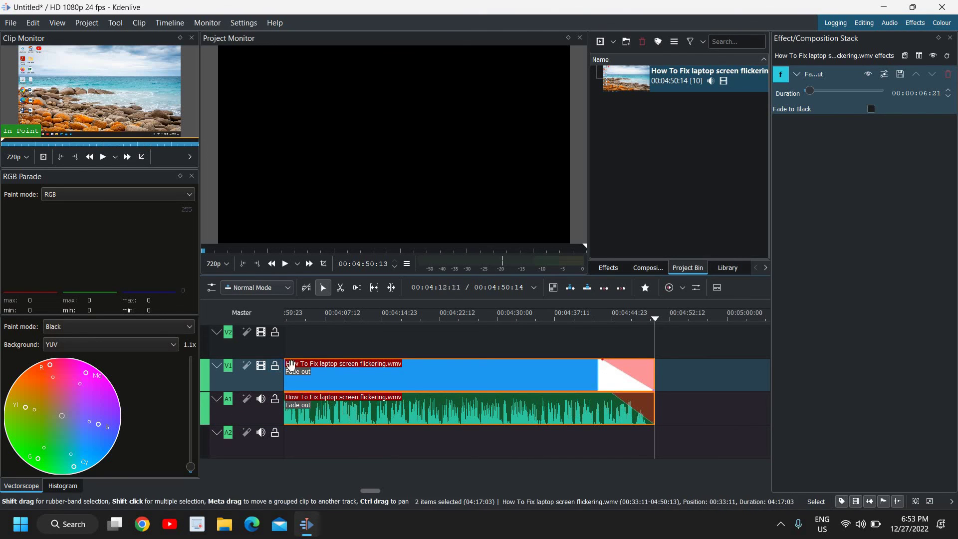
{"action": "left_click", "coordinate": [275, 366]}
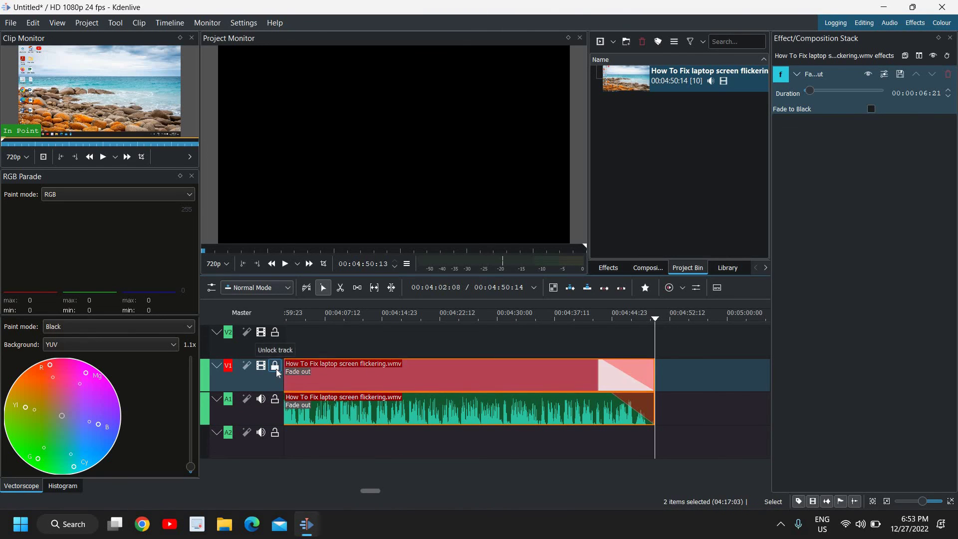
{"action": "left_click", "coordinate": [276, 370]}
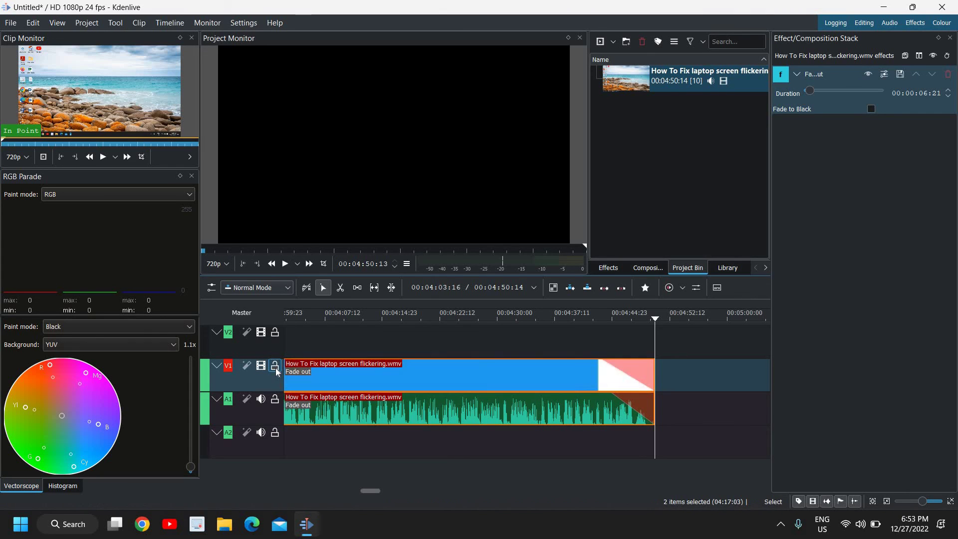